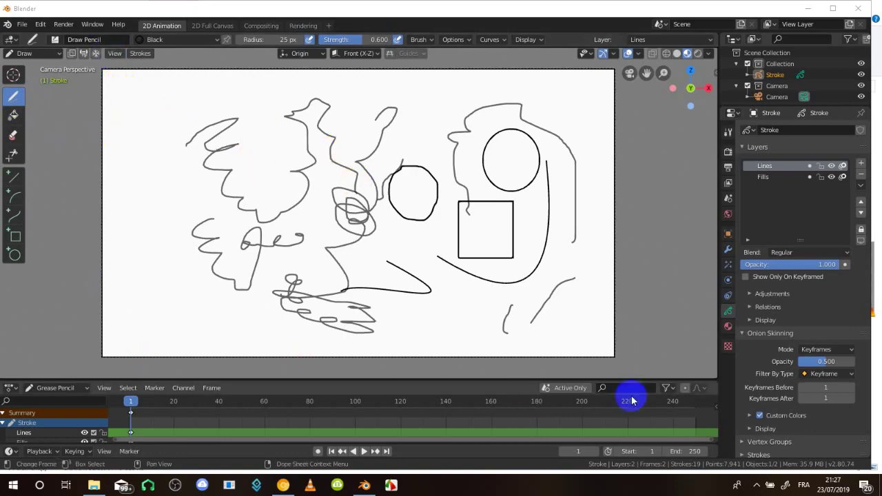
Look at the drawing plane and camera in 3D from several angles, and return to the camera view.
{"action": "mouse_move", "coordinate": [293, 161]}
{"action": "middle_mouse_down"}
{"action": "mouse_move", "coordinate": [351, 216]}
{"action": "mouse_move", "coordinate": [351, 184]}
{"action": "mouse_move", "coordinate": [321, 163]}
{"action": "mouse_move", "coordinate": [357, 242]}
{"action": "mouse_move", "coordinate": [335, 138]}
{"action": "middle_mouse_up"}
{"action": "mouse_move", "coordinate": [310, 261]}
{"action": "middle_mouse_down"}
{"action": "mouse_move", "coordinate": [302, 194]}
{"action": "mouse_move", "coordinate": [272, 184]}
{"action": "middle_mouse_up"}
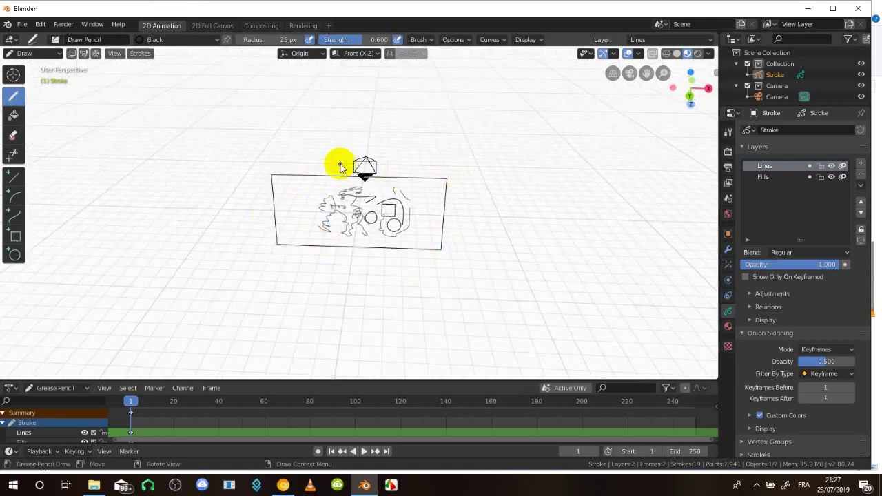
{"action": "scroll", "coordinate": [357, 168], "scroll_direction": "up", "scroll_amount": 2}
{"action": "mouse_move", "coordinate": [359, 132]}
{"action": "middle_mouse_down"}
{"action": "mouse_move", "coordinate": [516, 183]}
{"action": "mouse_move", "coordinate": [383, 168]}
{"action": "mouse_move", "coordinate": [258, 194]}
{"action": "middle_mouse_up"}
{"action": "key", "text": "KP_0"}
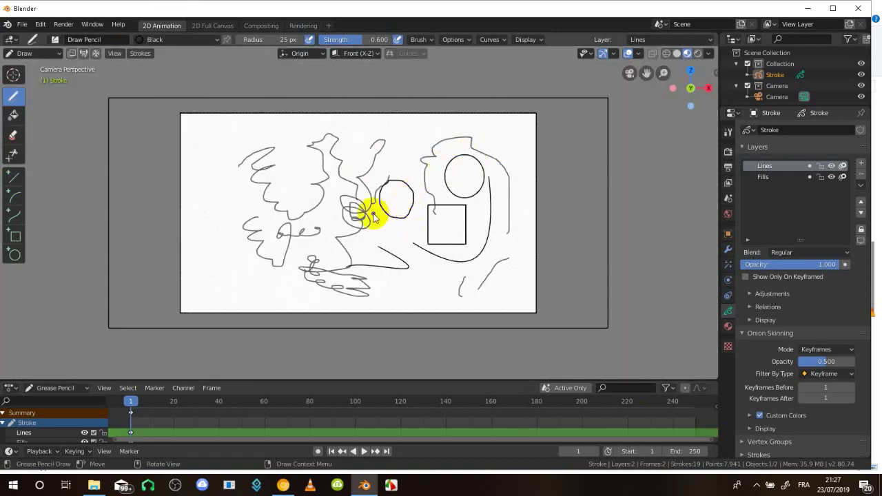
{"action": "scroll", "coordinate": [365, 219], "scroll_direction": "up", "scroll_amount": 2}
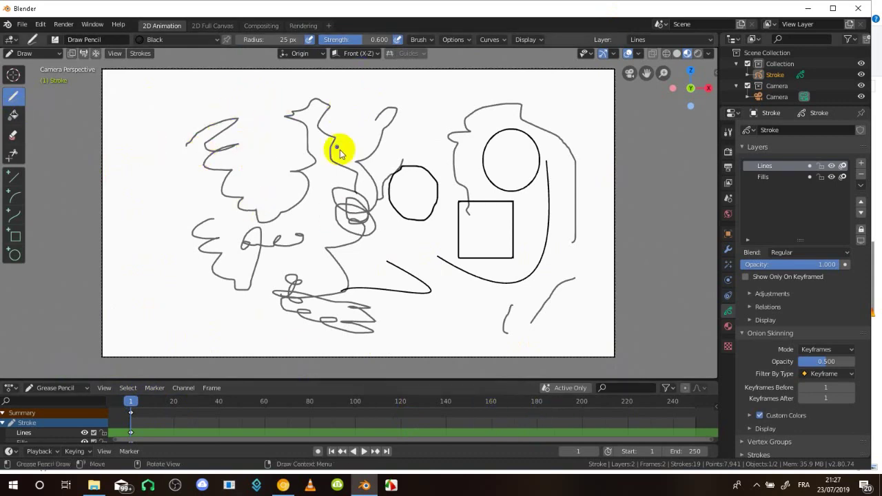
Draw a long freehand scribble in the canvas's upper-left area and rub out part of it with the soft eraser.
{"action": "mouse_move", "coordinate": [172, 100]}
{"action": "left_mouse_down"}
{"action": "mouse_move", "coordinate": [154, 113]}
{"action": "mouse_move", "coordinate": [173, 232]}
{"action": "mouse_move", "coordinate": [154, 200]}
{"action": "mouse_move", "coordinate": [136, 122]}
{"action": "mouse_move", "coordinate": [158, 98]}
{"action": "mouse_move", "coordinate": [265, 88]}
{"action": "left_mouse_up"}
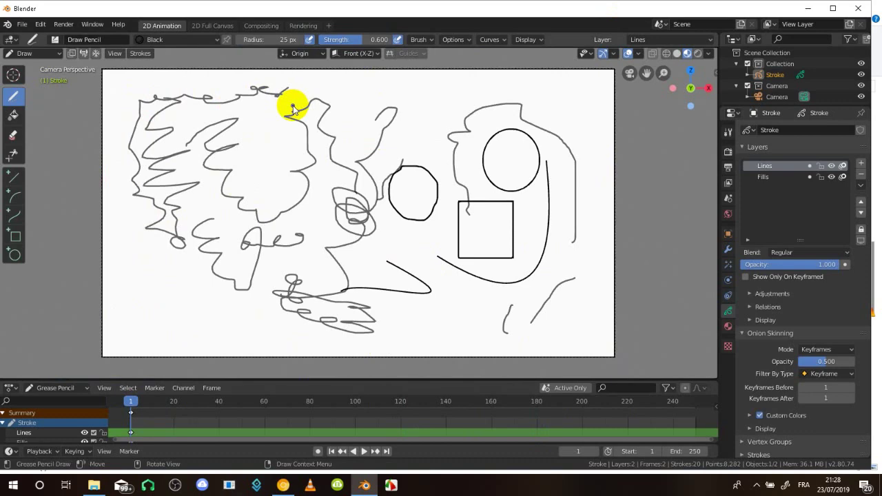
{"action": "left_click", "coordinate": [11, 138]}
{"action": "mouse_move", "coordinate": [202, 167]}
{"action": "left_mouse_down"}
{"action": "mouse_move", "coordinate": [157, 161]}
{"action": "mouse_move", "coordinate": [162, 144]}
{"action": "mouse_move", "coordinate": [155, 157]}
{"action": "left_mouse_up"}
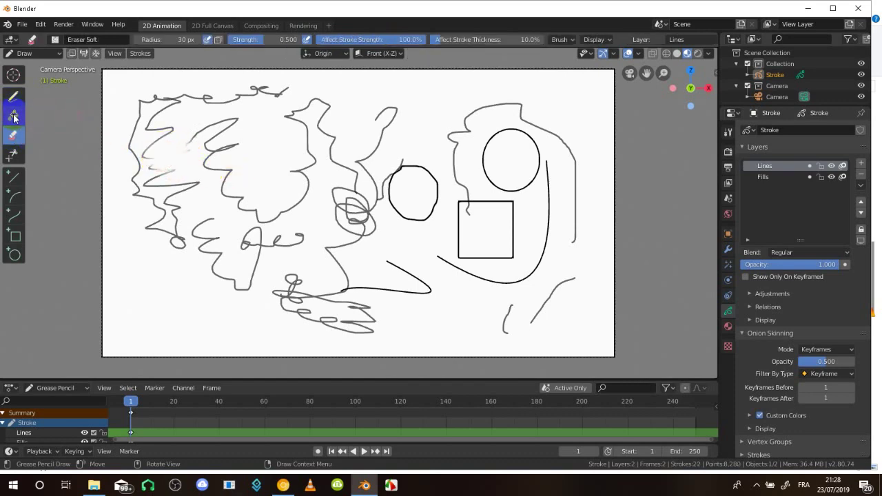
{"action": "mouse_move", "coordinate": [135, 160]}
{"action": "left_mouse_down"}
{"action": "mouse_move", "coordinate": [145, 168]}
{"action": "mouse_move", "coordinate": [164, 161]}
{"action": "mouse_move", "coordinate": [124, 181]}
{"action": "mouse_move", "coordinate": [170, 166]}
{"action": "mouse_move", "coordinate": [138, 196]}
{"action": "mouse_move", "coordinate": [170, 182]}
{"action": "mouse_move", "coordinate": [175, 198]}
{"action": "mouse_move", "coordinate": [154, 213]}
{"action": "mouse_move", "coordinate": [177, 232]}
{"action": "mouse_move", "coordinate": [200, 224]}
{"action": "left_mouse_up"}
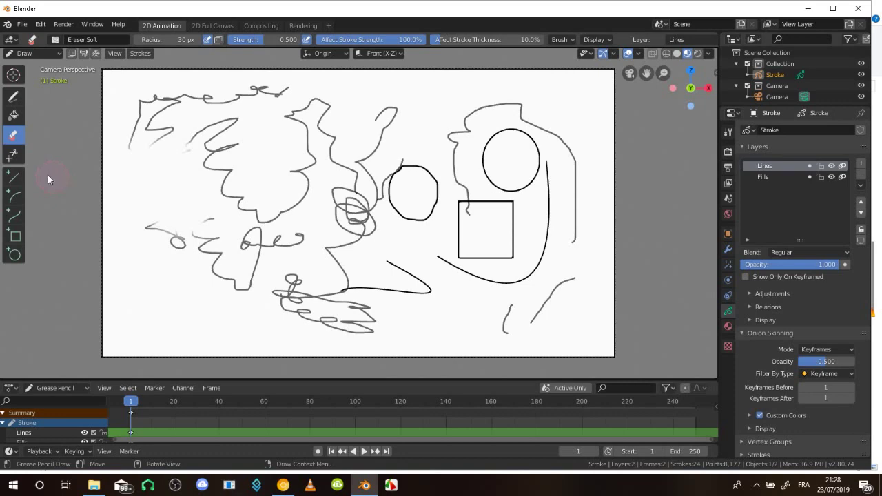
Use the Cutter to remove the left zigzag, the long central squiggle and the wavy outline around the upper-right circle.
{"action": "left_click", "coordinate": [12, 158]}
{"action": "mouse_move", "coordinate": [209, 180]}
{"action": "left_mouse_down"}
{"action": "mouse_move", "coordinate": [268, 177]}
{"action": "mouse_move", "coordinate": [220, 202]}
{"action": "mouse_move", "coordinate": [223, 213]}
{"action": "left_mouse_up"}
{"action": "mouse_move", "coordinate": [372, 230]}
{"action": "left_mouse_down"}
{"action": "mouse_move", "coordinate": [338, 209]}
{"action": "mouse_move", "coordinate": [384, 170]}
{"action": "mouse_move", "coordinate": [413, 232]}
{"action": "mouse_move", "coordinate": [377, 204]}
{"action": "mouse_move", "coordinate": [394, 211]}
{"action": "mouse_move", "coordinate": [344, 200]}
{"action": "left_mouse_up"}
{"action": "mouse_move", "coordinate": [386, 165]}
{"action": "left_mouse_down"}
{"action": "mouse_move", "coordinate": [441, 197]}
{"action": "mouse_move", "coordinate": [404, 142]}
{"action": "mouse_move", "coordinate": [388, 173]}
{"action": "left_mouse_up"}
{"action": "mouse_move", "coordinate": [431, 130]}
{"action": "left_mouse_down"}
{"action": "mouse_move", "coordinate": [433, 154]}
{"action": "mouse_move", "coordinate": [478, 167]}
{"action": "mouse_move", "coordinate": [488, 122]}
{"action": "mouse_move", "coordinate": [577, 148]}
{"action": "mouse_move", "coordinate": [430, 131]}
{"action": "mouse_move", "coordinate": [441, 152]}
{"action": "left_mouse_up"}
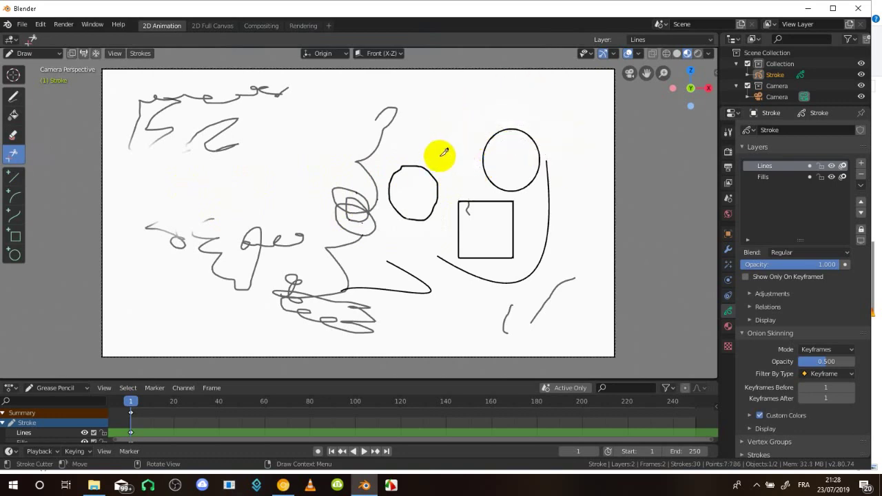
Cut away the pointed stroke at lower centre and segments of the small circle, central squiggle, large curve, square and cursive loop.
{"action": "mouse_move", "coordinate": [354, 126]}
{"action": "left_mouse_down"}
{"action": "mouse_move", "coordinate": [326, 177]}
{"action": "mouse_move", "coordinate": [319, 256]}
{"action": "mouse_move", "coordinate": [276, 270]}
{"action": "mouse_move", "coordinate": [409, 333]}
{"action": "mouse_move", "coordinate": [441, 266]}
{"action": "mouse_move", "coordinate": [434, 130]}
{"action": "mouse_move", "coordinate": [356, 88]}
{"action": "mouse_move", "coordinate": [341, 167]}
{"action": "left_mouse_up"}
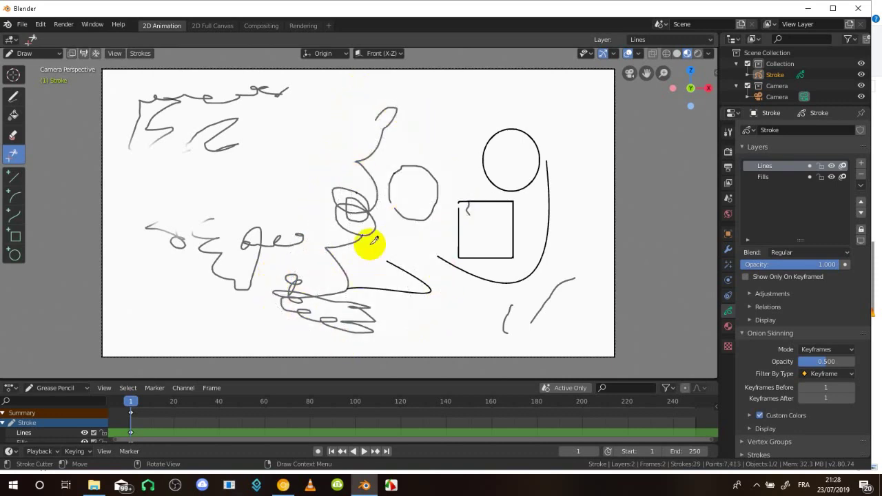
{"action": "mouse_move", "coordinate": [321, 231]}
{"action": "left_mouse_down"}
{"action": "mouse_move", "coordinate": [380, 234]}
{"action": "mouse_move", "coordinate": [372, 227]}
{"action": "left_mouse_up"}
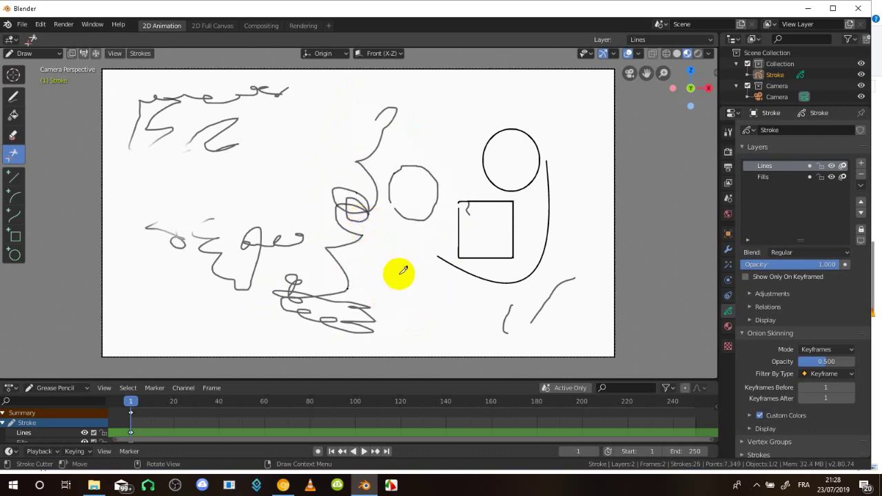
{"action": "mouse_move", "coordinate": [445, 241]}
{"action": "left_mouse_down"}
{"action": "mouse_move", "coordinate": [446, 259]}
{"action": "mouse_move", "coordinate": [468, 252]}
{"action": "left_mouse_up"}
{"action": "mouse_move", "coordinate": [569, 241]}
{"action": "left_mouse_down"}
{"action": "mouse_move", "coordinate": [527, 207]}
{"action": "mouse_move", "coordinate": [566, 229]}
{"action": "mouse_move", "coordinate": [539, 262]}
{"action": "mouse_move", "coordinate": [514, 236]}
{"action": "left_mouse_up"}
{"action": "mouse_move", "coordinate": [405, 256]}
{"action": "left_mouse_down"}
{"action": "mouse_move", "coordinate": [325, 207]}
{"action": "mouse_move", "coordinate": [362, 190]}
{"action": "mouse_move", "coordinate": [370, 244]}
{"action": "left_mouse_up"}
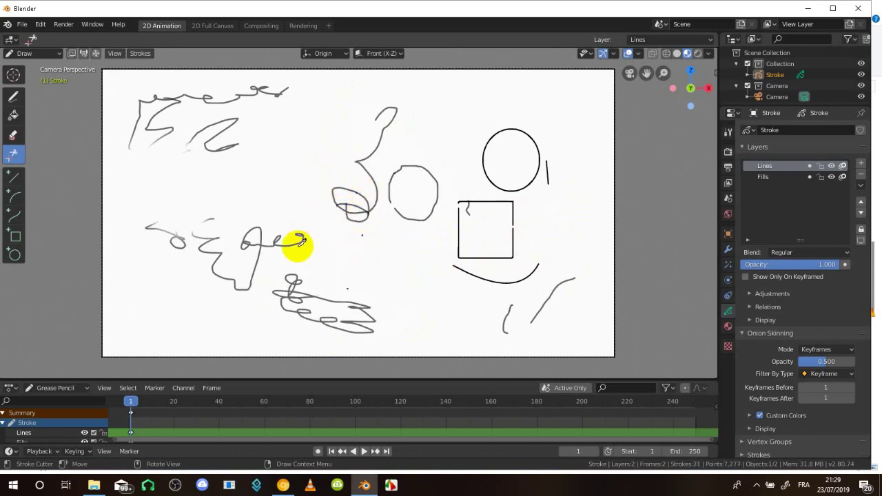
{"action": "left_click_drag", "start_coordinate": [284, 226], "coordinate": [316, 247]}
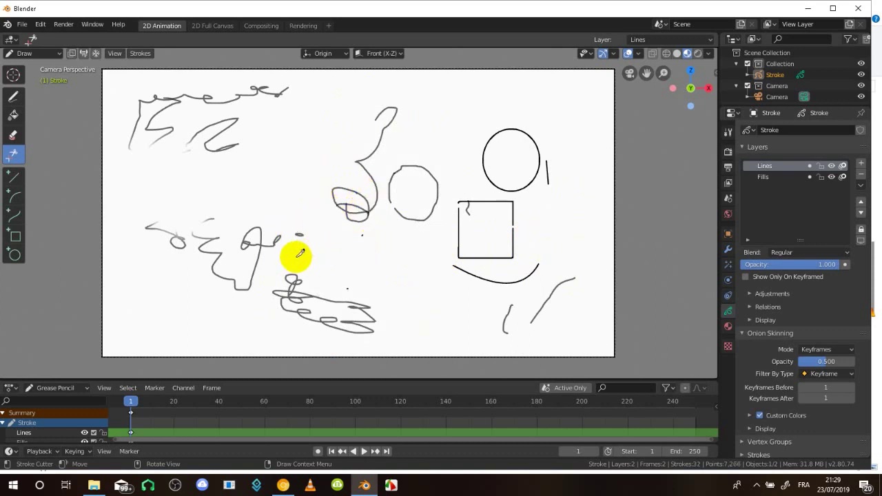
{"action": "left_click_drag", "start_coordinate": [294, 237], "coordinate": [288, 230]}
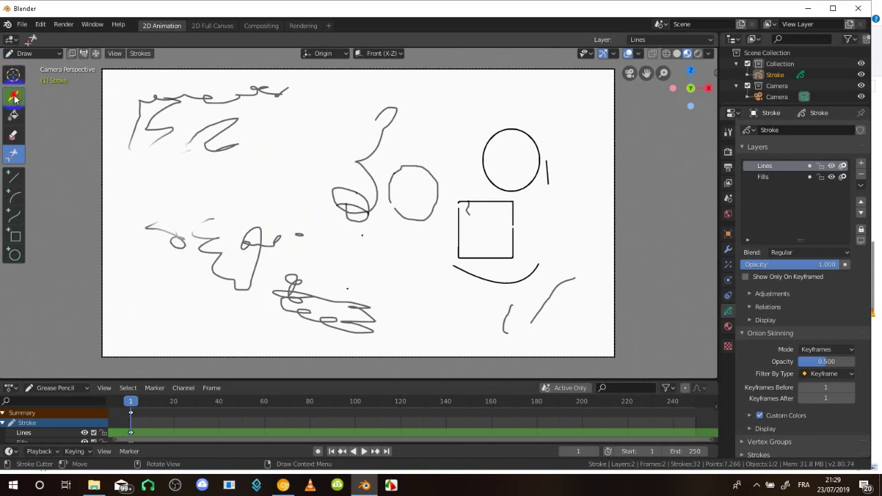
Continue the upper-left zigzag with a pencil stroke and cut away the short vertical line beside the upper-right circle.
{"action": "left_click", "coordinate": [14, 99]}
{"action": "mouse_move", "coordinate": [250, 153]}
{"action": "left_mouse_down"}
{"action": "mouse_move", "coordinate": [251, 177]}
{"action": "mouse_move", "coordinate": [290, 173]}
{"action": "mouse_move", "coordinate": [241, 170]}
{"action": "left_mouse_up"}
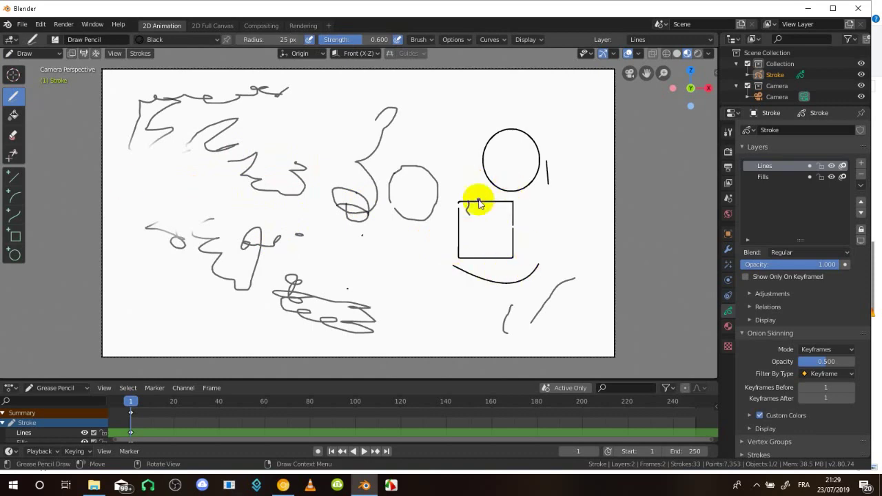
{"action": "left_click", "coordinate": [13, 153]}
{"action": "mouse_move", "coordinate": [498, 134]}
{"action": "left_mouse_down"}
{"action": "mouse_move", "coordinate": [523, 110]}
{"action": "mouse_move", "coordinate": [475, 165]}
{"action": "mouse_move", "coordinate": [505, 194]}
{"action": "mouse_move", "coordinate": [537, 151]}
{"action": "mouse_move", "coordinate": [487, 134]}
{"action": "mouse_move", "coordinate": [472, 161]}
{"action": "mouse_move", "coordinate": [508, 197]}
{"action": "mouse_move", "coordinate": [537, 158]}
{"action": "mouse_move", "coordinate": [487, 138]}
{"action": "left_mouse_up"}
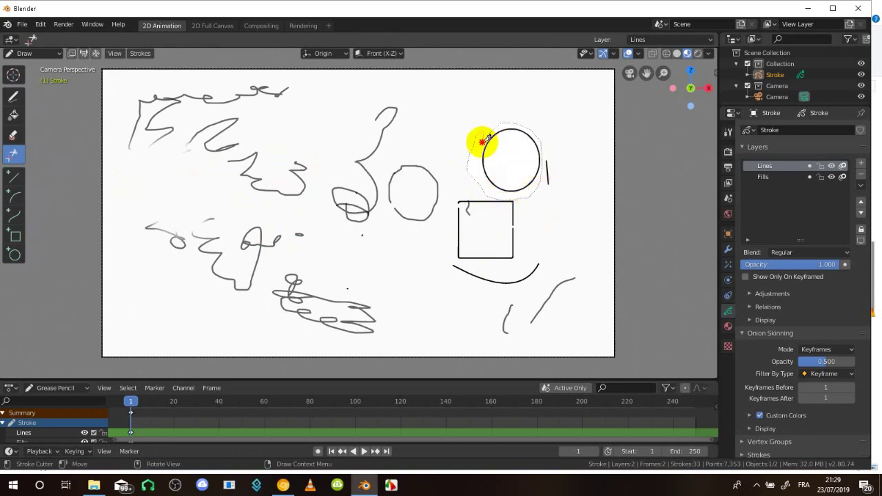
{"action": "mouse_move", "coordinate": [500, 109]}
{"action": "left_mouse_down"}
{"action": "mouse_move", "coordinate": [485, 121]}
{"action": "mouse_move", "coordinate": [496, 197]}
{"action": "mouse_move", "coordinate": [536, 181]}
{"action": "mouse_move", "coordinate": [521, 110]}
{"action": "mouse_move", "coordinate": [503, 111]}
{"action": "left_mouse_up"}
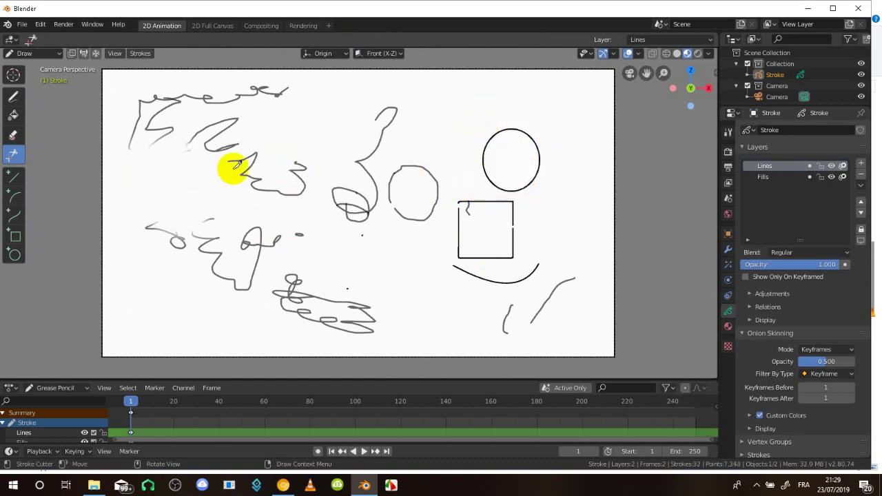
Add a straight diagonal line with the Line tool, placing both endpoints between the upper-left zigzags and the central squiggle.
{"action": "left_click", "coordinate": [13, 179]}
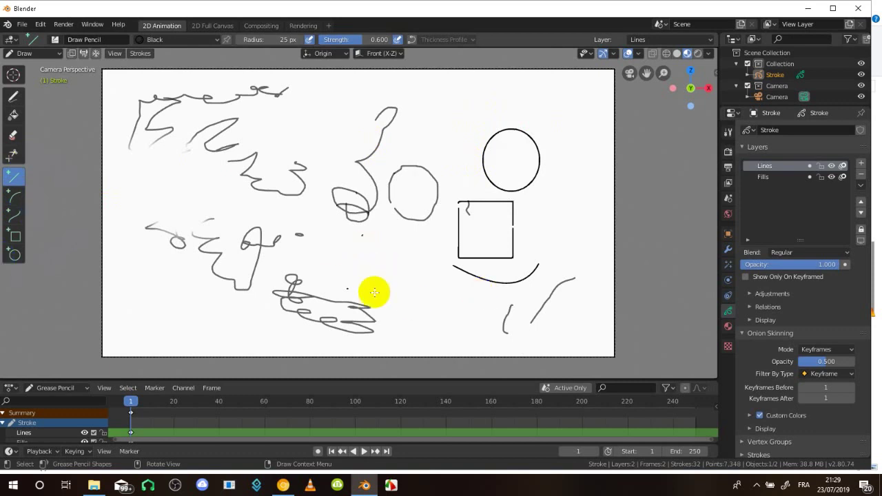
{"action": "left_click_drag", "start_coordinate": [317, 237], "coordinate": [259, 296]}
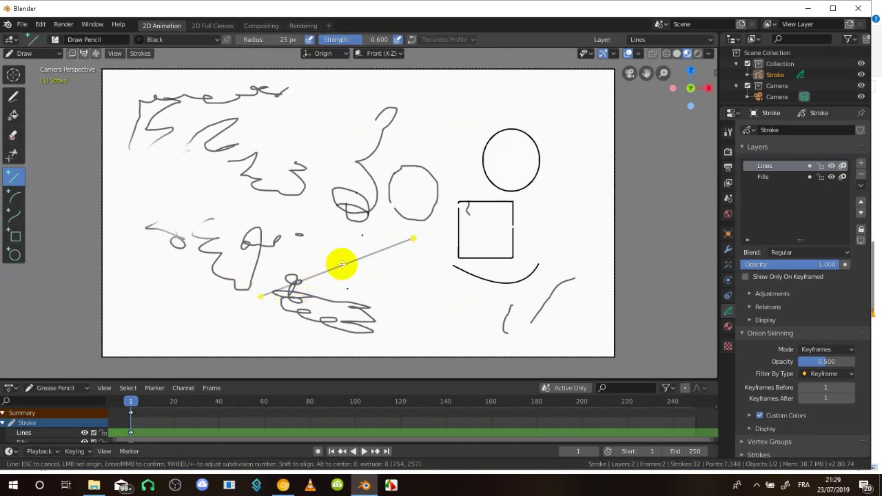
{"action": "left_click_drag", "start_coordinate": [414, 239], "coordinate": [339, 103]}
{"action": "left_click_drag", "start_coordinate": [262, 297], "coordinate": [274, 149]}
{"action": "left_click", "coordinate": [350, 189]}
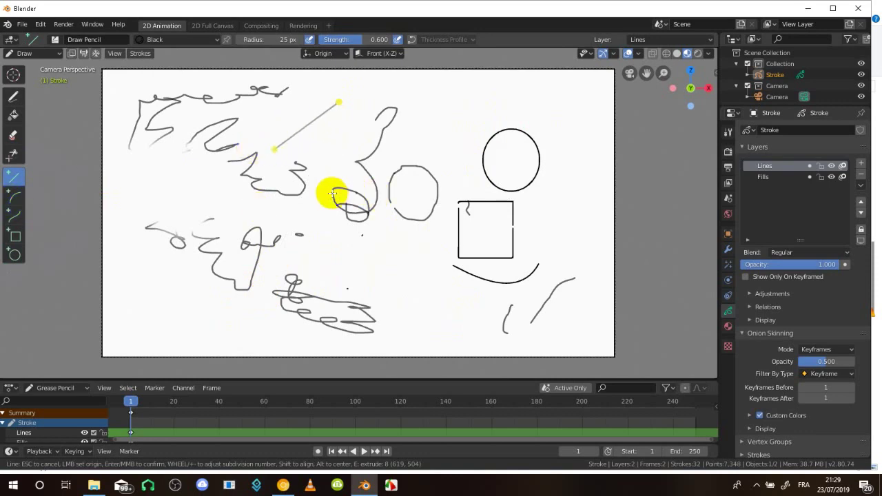
{"action": "middle_click", "coordinate": [321, 193]}
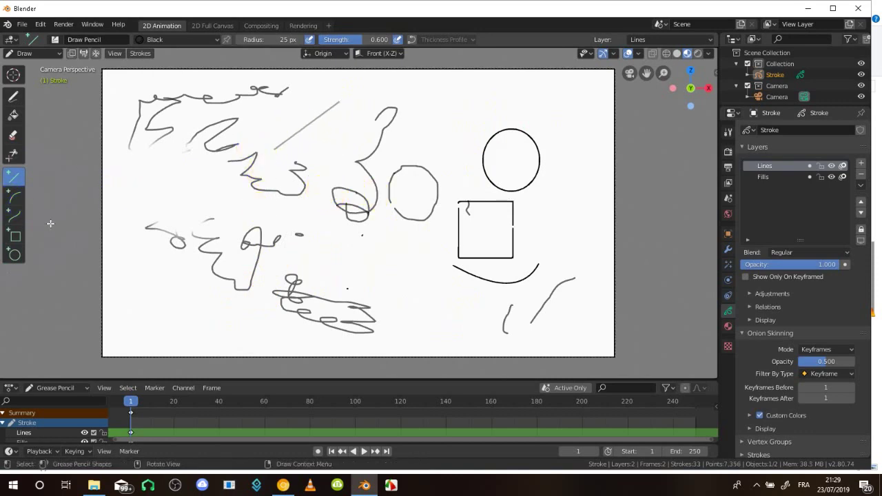
Add an arc with the Arc tool, rising from lower centre across the small circle towards the upper-right circle.
{"action": "left_click", "coordinate": [19, 204]}
{"action": "mouse_move", "coordinate": [343, 273]}
{"action": "left_mouse_down"}
{"action": "mouse_move", "coordinate": [346, 258]}
{"action": "mouse_move", "coordinate": [381, 230]}
{"action": "mouse_move", "coordinate": [536, 256]}
{"action": "mouse_move", "coordinate": [437, 292]}
{"action": "mouse_move", "coordinate": [553, 285]}
{"action": "mouse_move", "coordinate": [400, 258]}
{"action": "mouse_move", "coordinate": [423, 261]}
{"action": "left_mouse_up"}
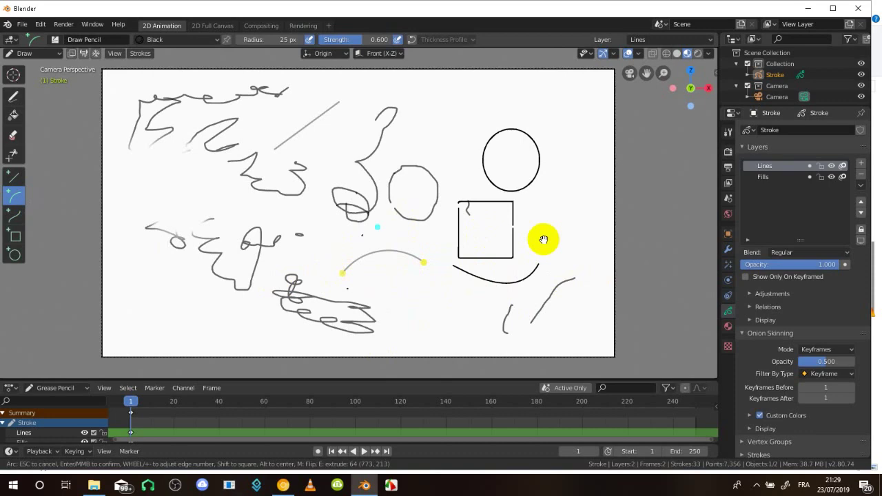
{"action": "left_click_drag", "start_coordinate": [378, 226], "coordinate": [474, 183]}
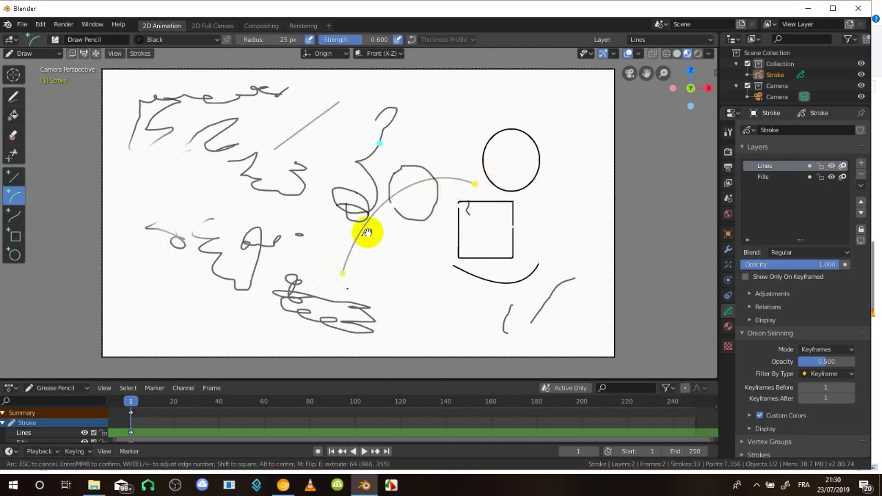
{"action": "left_click_drag", "start_coordinate": [358, 234], "coordinate": [339, 260]}
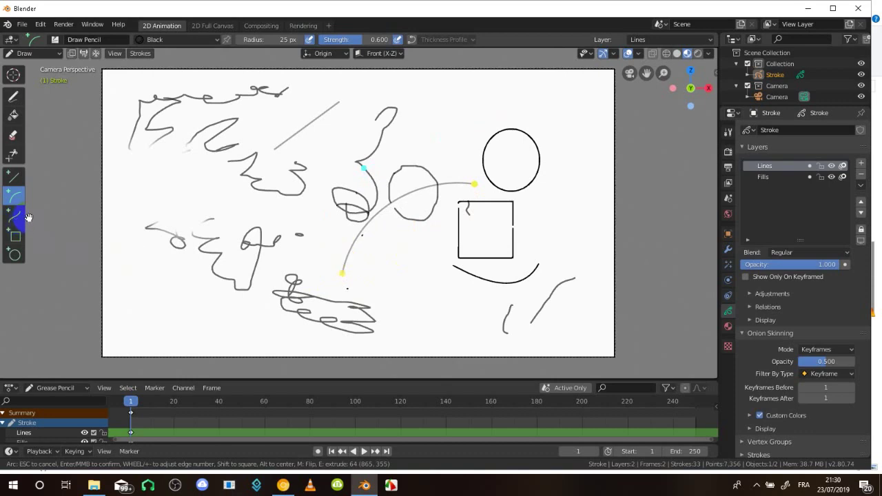
{"action": "left_click", "coordinate": [198, 242]}
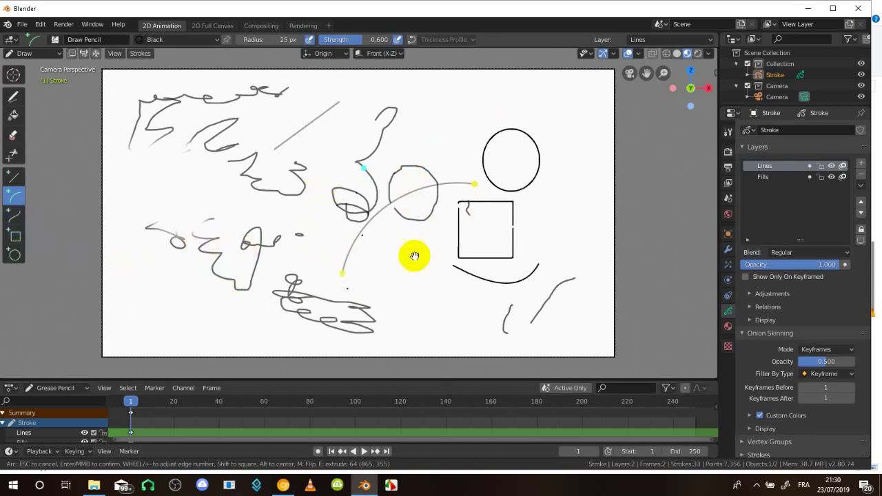
{"action": "key", "text": "Return"}
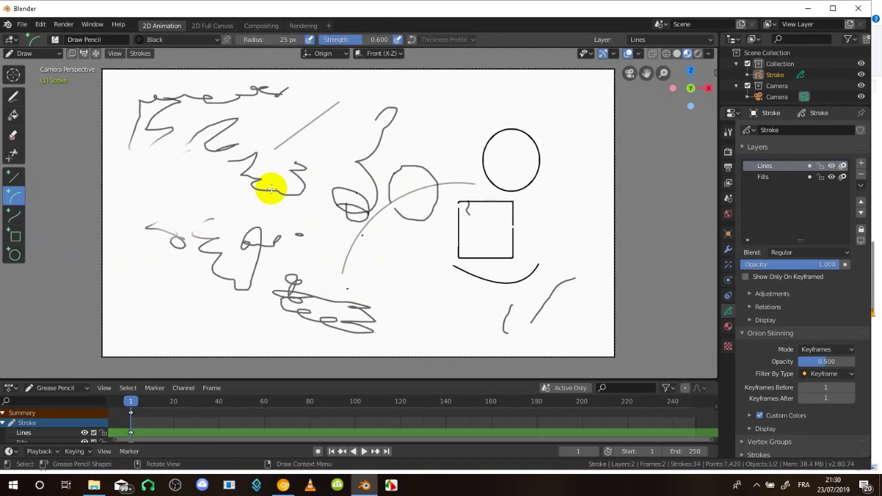
Add a hump-shaped curve below the small circle with the Curve tool, shaping it with both control handles.
{"action": "left_click", "coordinate": [14, 219]}
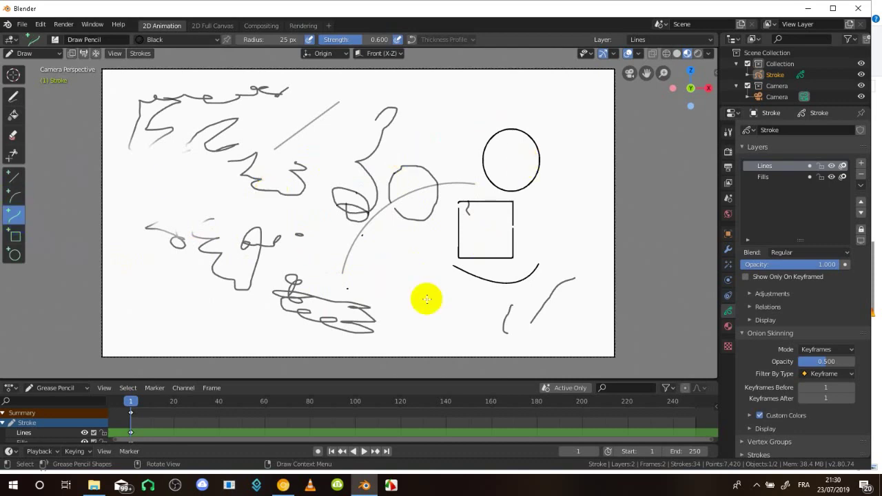
{"action": "left_click_drag", "start_coordinate": [390, 260], "coordinate": [470, 322]}
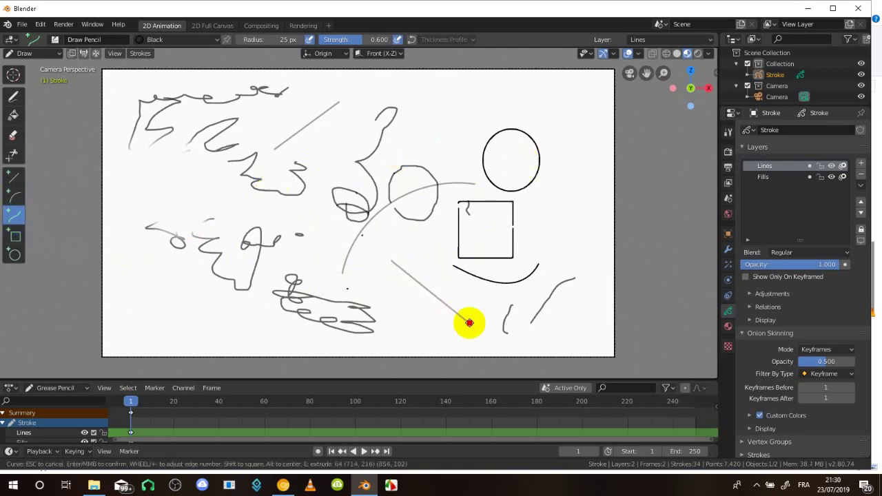
{"action": "left_click_drag", "start_coordinate": [435, 295], "coordinate": [497, 224]}
{"action": "left_click_drag", "start_coordinate": [426, 271], "coordinate": [446, 205]}
{"action": "left_click_drag", "start_coordinate": [478, 299], "coordinate": [404, 365]}
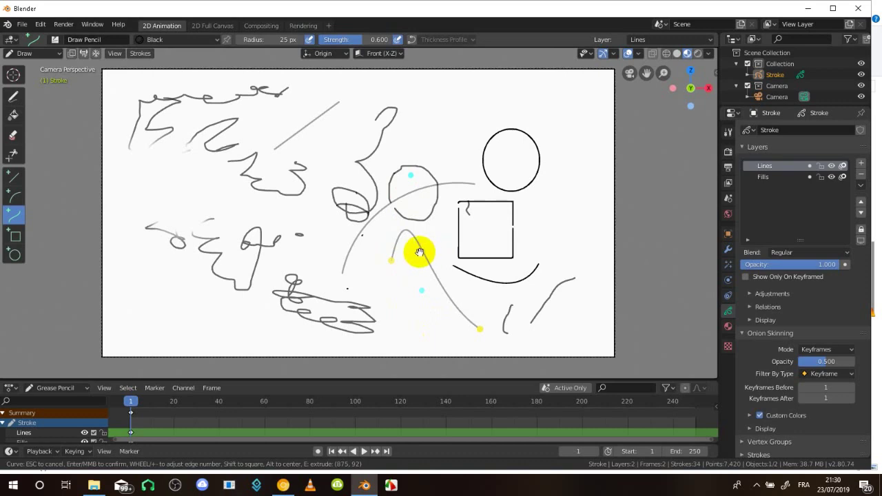
{"action": "key", "text": "Return"}
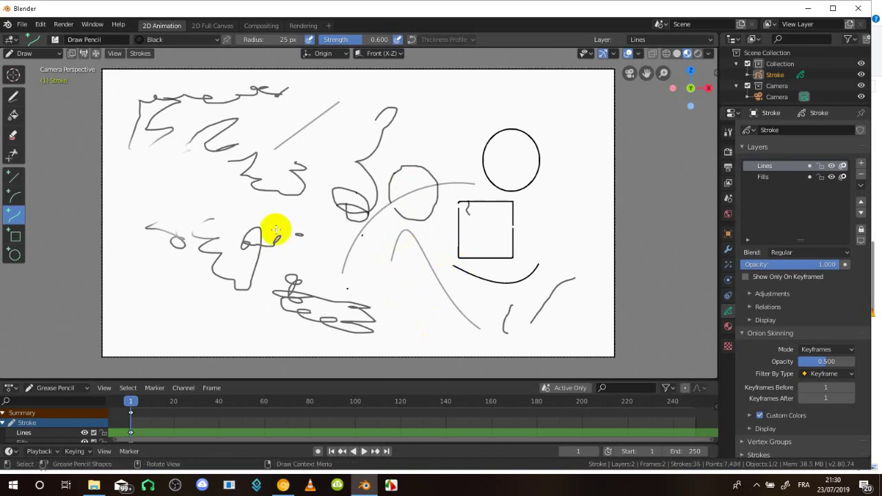
Add a rectangle in the canvas's lower-left corner and an upright ellipse just above it with the shape tools.
{"action": "left_click_drag", "start_coordinate": [126, 275], "coordinate": [195, 336]}
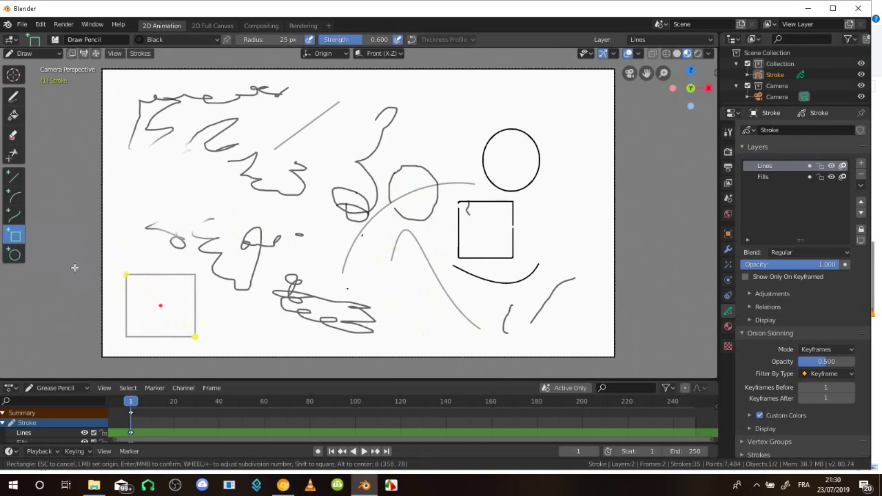
{"action": "key", "text": "Return"}
{"action": "left_click_drag", "start_coordinate": [127, 177], "coordinate": [188, 251]}
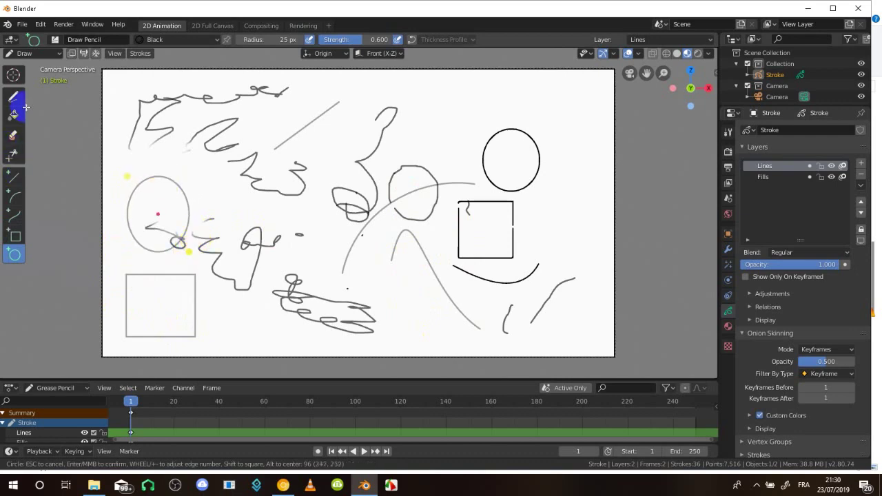
{"action": "key", "text": "Return"}
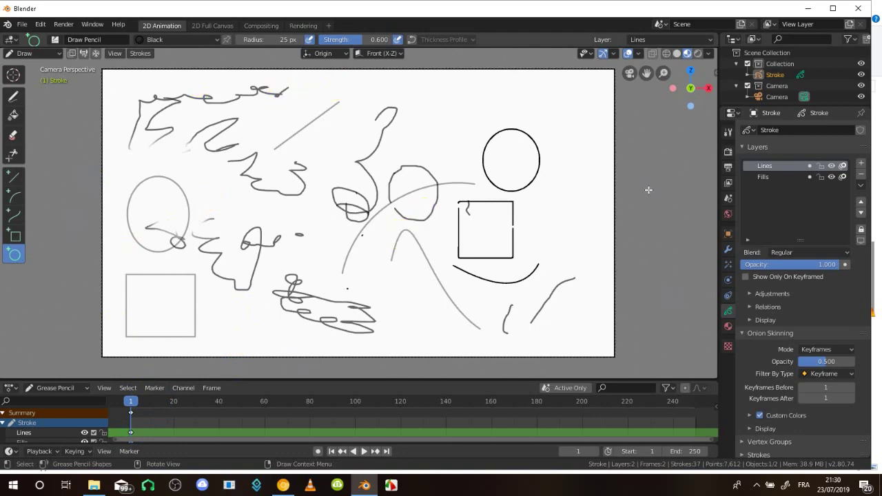
Draw a new freehand wavy outline on the Lines layer at frame 20 and another one at frame 40.
{"action": "left_click_drag", "start_coordinate": [161, 408], "coordinate": [173, 402]}
{"action": "left_click", "coordinate": [14, 96]}
{"action": "left_click_drag", "start_coordinate": [252, 200], "coordinate": [284, 217]}
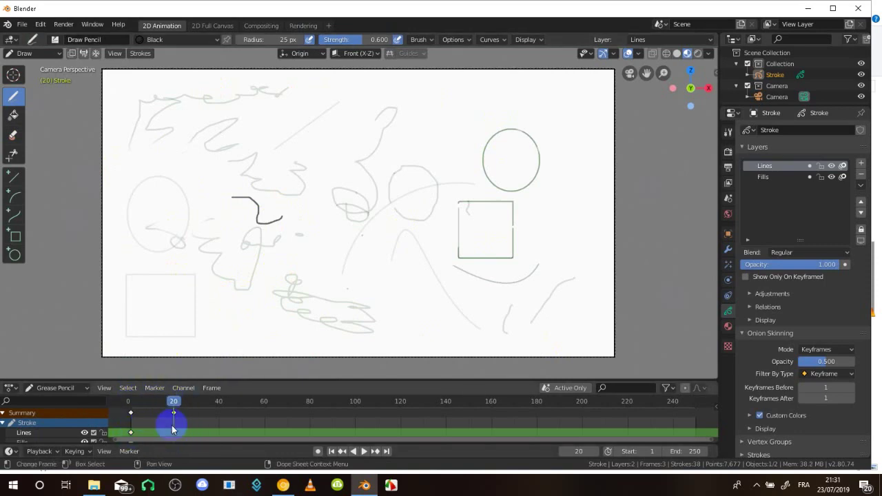
{"action": "mouse_move", "coordinate": [289, 213]}
{"action": "left_mouse_down"}
{"action": "mouse_move", "coordinate": [315, 255]}
{"action": "mouse_move", "coordinate": [547, 288]}
{"action": "mouse_move", "coordinate": [420, 148]}
{"action": "mouse_move", "coordinate": [309, 164]}
{"action": "mouse_move", "coordinate": [232, 198]}
{"action": "left_mouse_up"}
{"action": "left_click", "coordinate": [219, 409]}
{"action": "mouse_move", "coordinate": [314, 190]}
{"action": "left_mouse_down"}
{"action": "mouse_move", "coordinate": [324, 246]}
{"action": "mouse_move", "coordinate": [403, 314]}
{"action": "mouse_move", "coordinate": [435, 134]}
{"action": "mouse_move", "coordinate": [282, 183]}
{"action": "mouse_move", "coordinate": [319, 194]}
{"action": "left_mouse_up"}
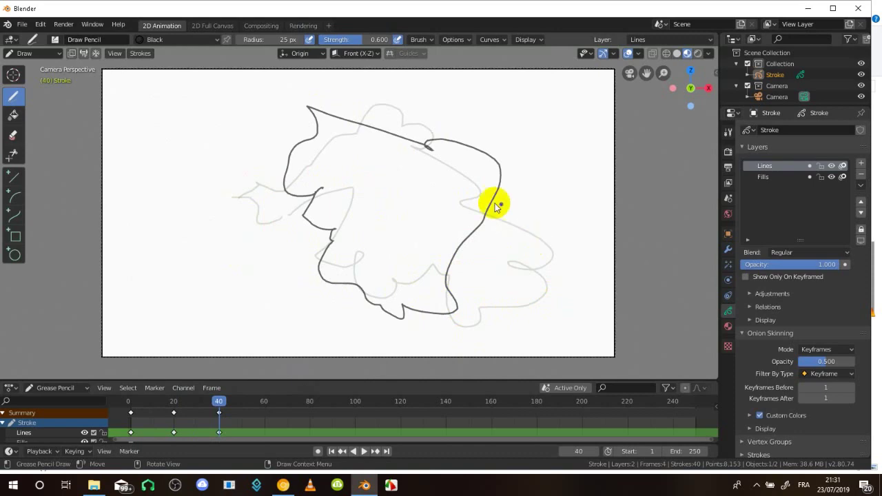
Draw a new freehand wavy outline on the Lines layer at frame 60 and another at frame 79.
{"action": "left_click", "coordinate": [127, 431]}
{"action": "left_click", "coordinate": [137, 405]}
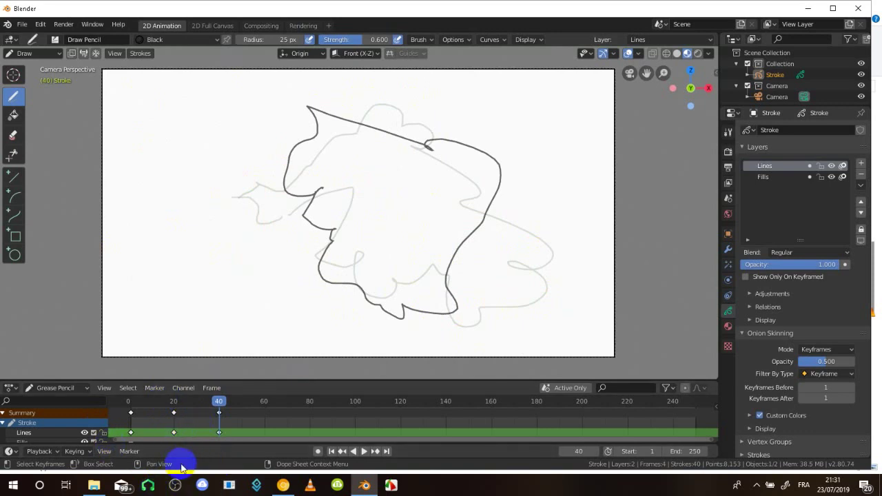
{"action": "left_click", "coordinate": [264, 413]}
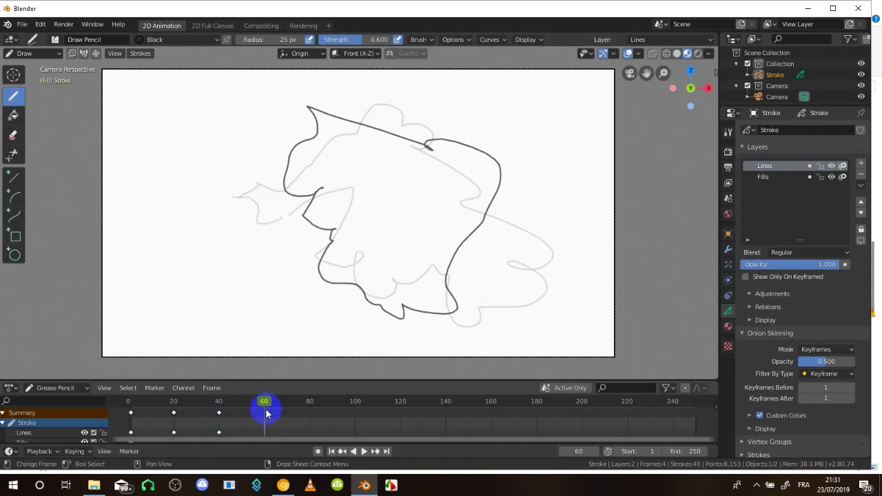
{"action": "mouse_move", "coordinate": [271, 153]}
{"action": "left_mouse_down"}
{"action": "mouse_move", "coordinate": [257, 173]}
{"action": "mouse_move", "coordinate": [356, 321]}
{"action": "mouse_move", "coordinate": [514, 199]}
{"action": "mouse_move", "coordinate": [250, 109]}
{"action": "mouse_move", "coordinate": [268, 184]}
{"action": "left_mouse_up"}
{"action": "left_click", "coordinate": [307, 405]}
{"action": "mouse_move", "coordinate": [277, 194]}
{"action": "left_mouse_down"}
{"action": "mouse_move", "coordinate": [272, 253]}
{"action": "mouse_move", "coordinate": [445, 342]}
{"action": "mouse_move", "coordinate": [526, 223]}
{"action": "mouse_move", "coordinate": [315, 128]}
{"action": "mouse_move", "coordinate": [247, 170]}
{"action": "left_mouse_up"}
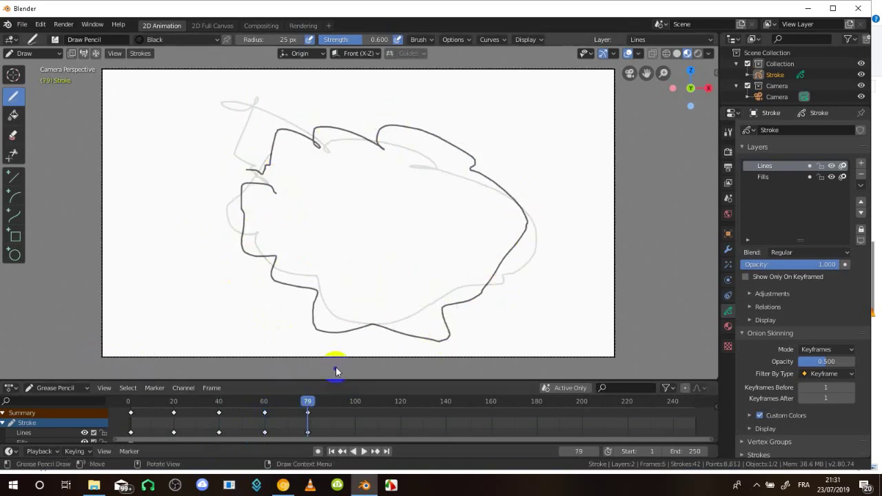
Draw further freehand outlines on the Lines layer at frames 99 and 119, roughly following the previous onion-skinned shape.
{"action": "left_click", "coordinate": [354, 405]}
{"action": "mouse_move", "coordinate": [294, 142]}
{"action": "left_mouse_down"}
{"action": "mouse_move", "coordinate": [281, 199]}
{"action": "mouse_move", "coordinate": [361, 331]}
{"action": "mouse_move", "coordinate": [506, 276]}
{"action": "mouse_move", "coordinate": [409, 131]}
{"action": "mouse_move", "coordinate": [276, 148]}
{"action": "mouse_move", "coordinate": [282, 196]}
{"action": "left_mouse_up"}
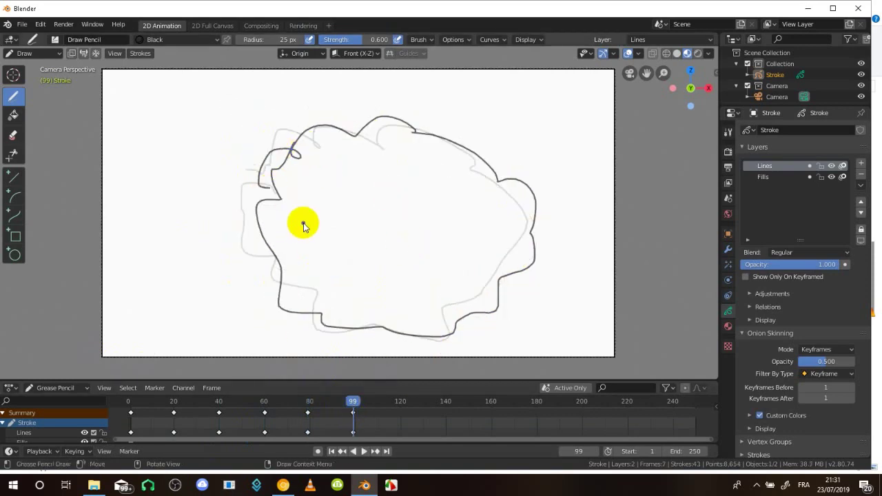
{"action": "left_click", "coordinate": [399, 405]}
{"action": "mouse_move", "coordinate": [373, 121]}
{"action": "left_mouse_down"}
{"action": "mouse_move", "coordinate": [319, 146]}
{"action": "mouse_move", "coordinate": [305, 285]}
{"action": "mouse_move", "coordinate": [498, 232]}
{"action": "mouse_move", "coordinate": [315, 117]}
{"action": "mouse_move", "coordinate": [282, 206]}
{"action": "left_mouse_up"}
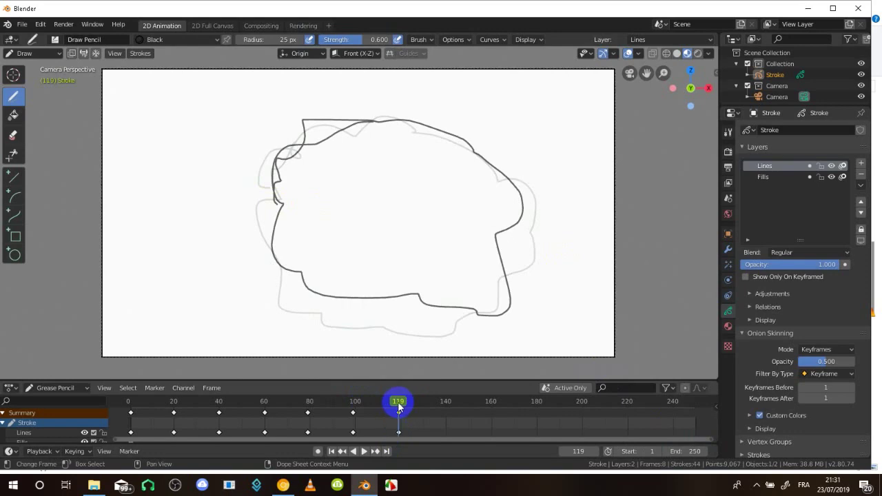
Set the animation's end frame to 119 and play the drawings back.
{"action": "left_click", "coordinate": [682, 452]}
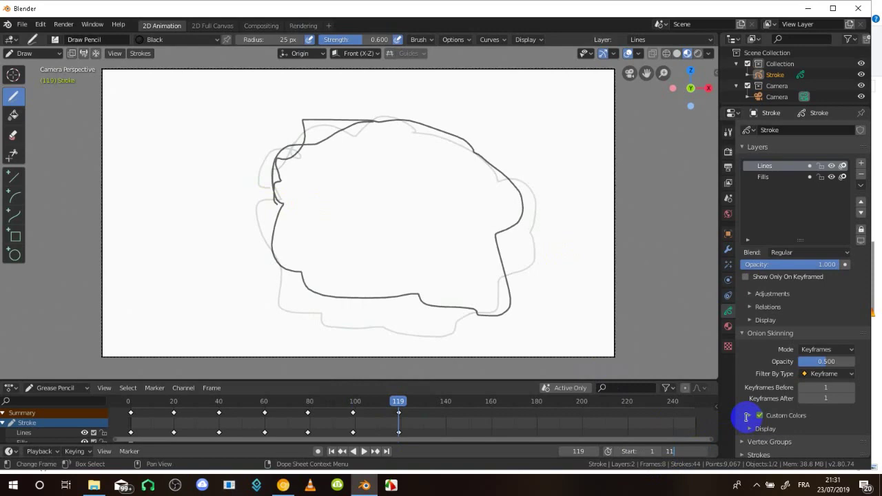
{"action": "key", "text": "Return"}
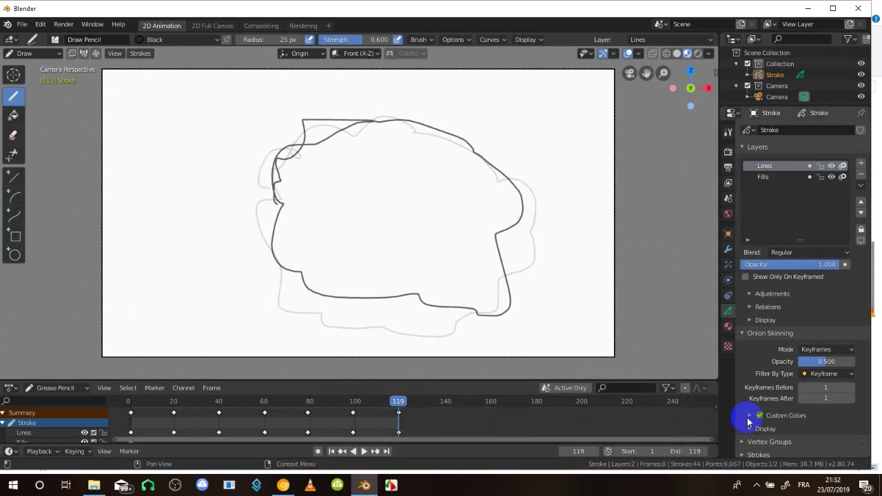
{"action": "key", "text": "space"}
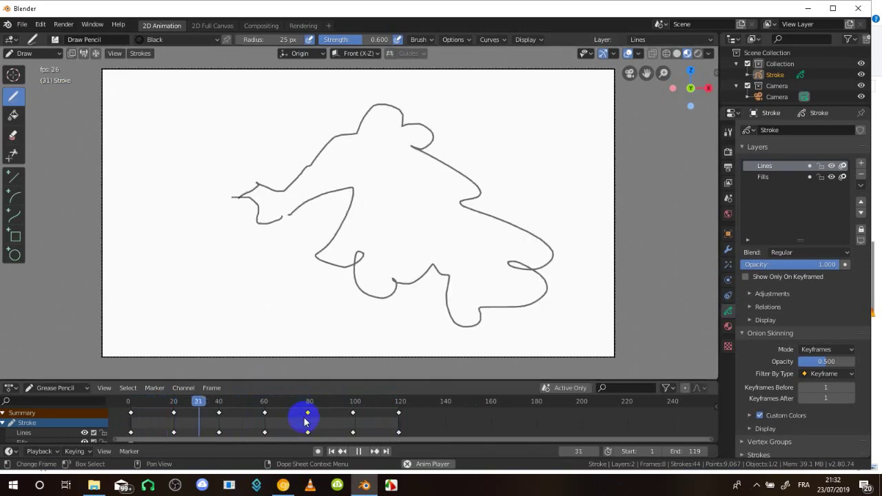
{"action": "key", "text": "space"}
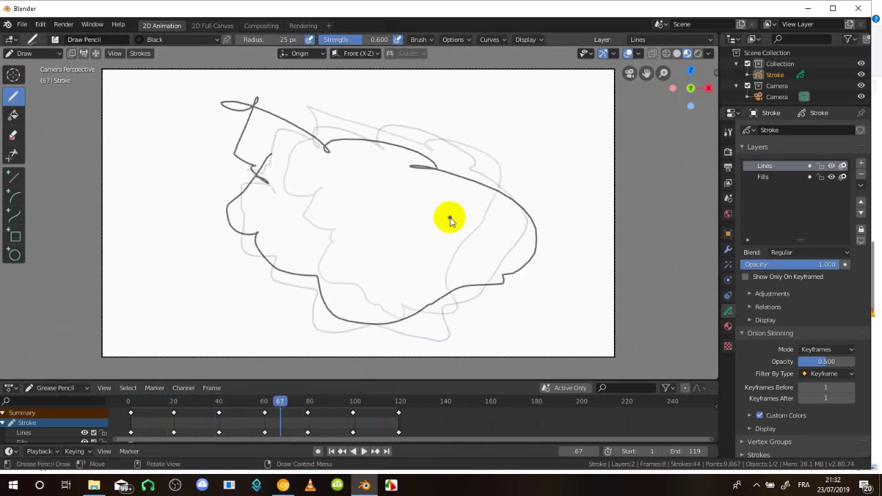
Draw in-between freehand outlines at frame 67, midway between frames 79 and 99, and at frame 50.
{"action": "mouse_move", "coordinate": [332, 122]}
{"action": "left_mouse_down"}
{"action": "mouse_move", "coordinate": [310, 128]}
{"action": "mouse_move", "coordinate": [276, 323]}
{"action": "mouse_move", "coordinate": [481, 205]}
{"action": "mouse_move", "coordinate": [376, 174]}
{"action": "left_mouse_up"}
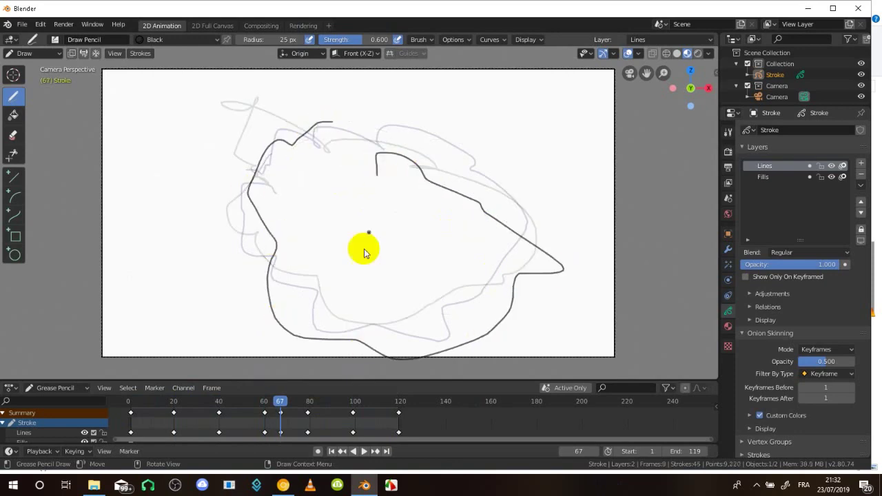
{"action": "left_click", "coordinate": [327, 403]}
{"action": "mouse_move", "coordinate": [393, 127]}
{"action": "left_mouse_down"}
{"action": "mouse_move", "coordinate": [292, 173]}
{"action": "mouse_move", "coordinate": [531, 253]}
{"action": "mouse_move", "coordinate": [394, 126]}
{"action": "left_mouse_up"}
{"action": "left_click_drag", "start_coordinate": [281, 244], "coordinate": [281, 246]}
{"action": "left_click", "coordinate": [242, 405]}
{"action": "mouse_move", "coordinate": [363, 120]}
{"action": "left_mouse_down"}
{"action": "mouse_move", "coordinate": [317, 230]}
{"action": "mouse_move", "coordinate": [506, 150]}
{"action": "mouse_move", "coordinate": [308, 192]}
{"action": "mouse_move", "coordinate": [300, 221]}
{"action": "left_mouse_up"}
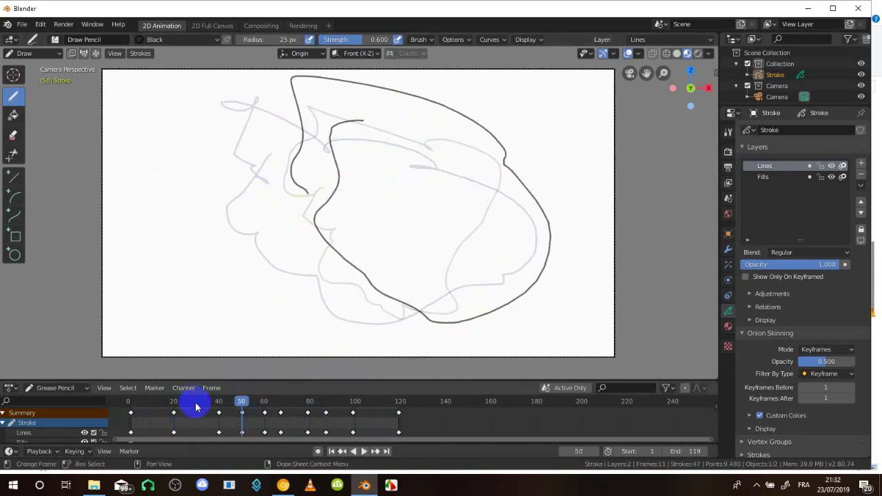
Draw in-between freehand outlines at frame 29 and about midway between the first keyframe and frame 20.
{"action": "left_click", "coordinate": [195, 412]}
{"action": "mouse_move", "coordinate": [286, 158]}
{"action": "left_mouse_down"}
{"action": "mouse_move", "coordinate": [354, 315]}
{"action": "mouse_move", "coordinate": [377, 142]}
{"action": "mouse_move", "coordinate": [383, 153]}
{"action": "left_mouse_up"}
{"action": "left_click", "coordinate": [150, 412]}
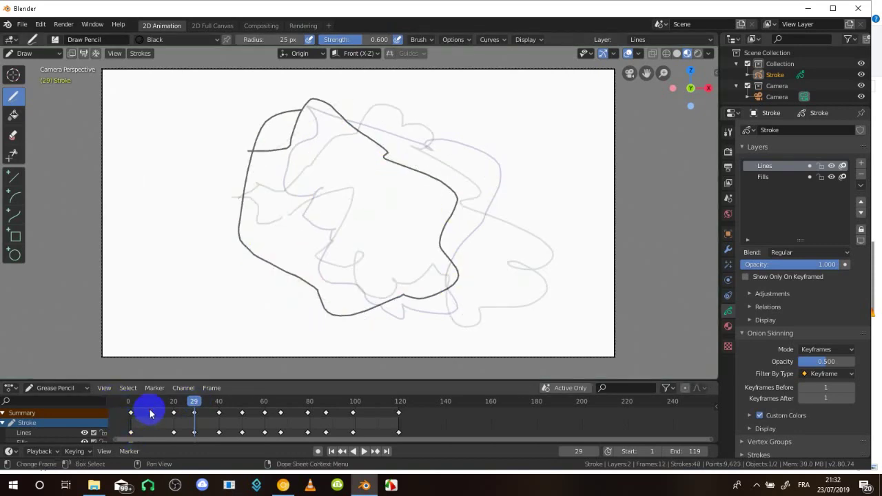
{"action": "left_click", "coordinate": [155, 407]}
{"action": "mouse_move", "coordinate": [280, 131]}
{"action": "left_mouse_down"}
{"action": "mouse_move", "coordinate": [329, 293]}
{"action": "mouse_move", "coordinate": [246, 118]}
{"action": "mouse_move", "coordinate": [305, 239]}
{"action": "mouse_move", "coordinate": [394, 218]}
{"action": "mouse_move", "coordinate": [507, 258]}
{"action": "mouse_move", "coordinate": [384, 305]}
{"action": "left_mouse_up"}
Draw looping in-between outlines at frame 110 and between frames 67 and 79, and play the animation back.
{"action": "left_click", "coordinate": [281, 433]}
{"action": "left_click_drag", "start_coordinate": [288, 432], "coordinate": [376, 404]}
{"action": "left_click", "coordinate": [376, 401]}
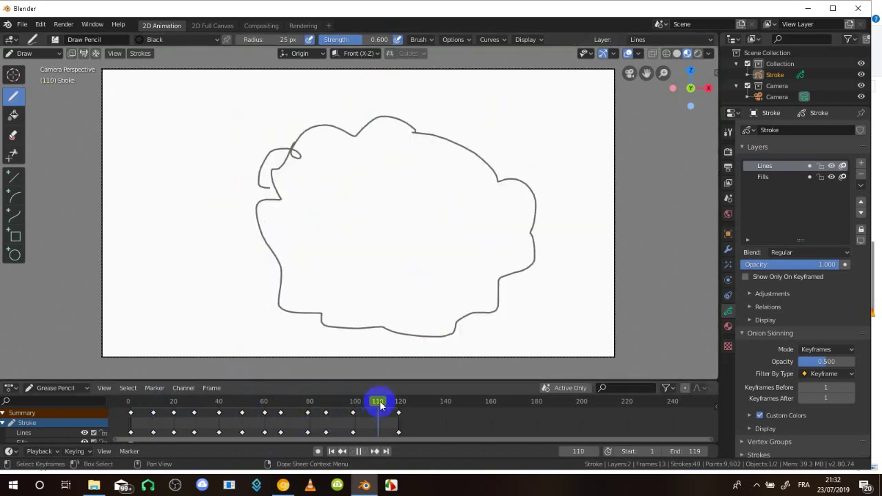
{"action": "mouse_move", "coordinate": [359, 135]}
{"action": "left_mouse_down"}
{"action": "mouse_move", "coordinate": [357, 305]}
{"action": "mouse_move", "coordinate": [408, 276]}
{"action": "mouse_move", "coordinate": [366, 134]}
{"action": "mouse_move", "coordinate": [245, 283]}
{"action": "left_mouse_up"}
{"action": "left_click", "coordinate": [289, 403]}
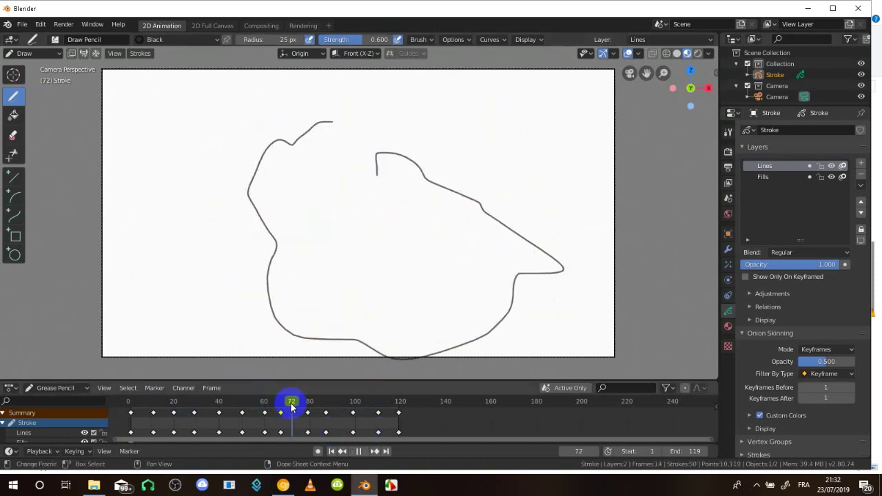
{"action": "mouse_move", "coordinate": [355, 203]}
{"action": "left_mouse_down"}
{"action": "mouse_move", "coordinate": [421, 309]}
{"action": "mouse_move", "coordinate": [260, 213]}
{"action": "mouse_move", "coordinate": [475, 177]}
{"action": "mouse_move", "coordinate": [362, 157]}
{"action": "left_mouse_up"}
{"action": "key", "text": "space"}
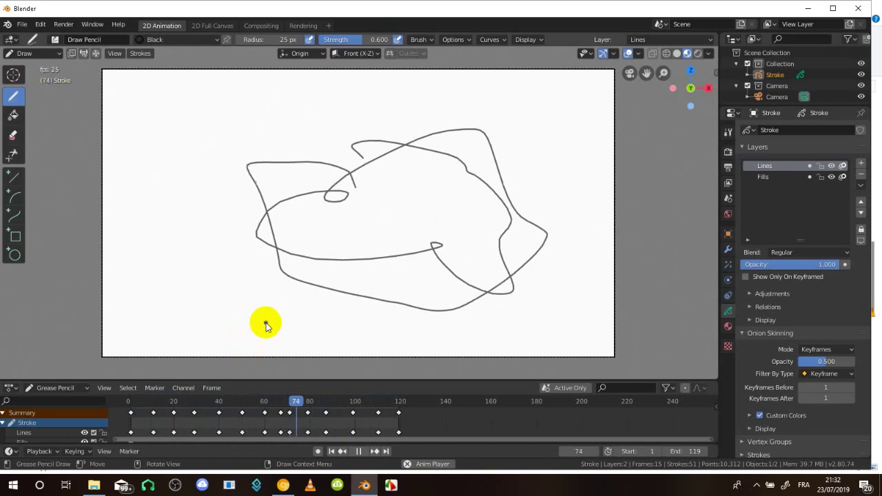
{"action": "key", "text": "space"}
Select all keyframes and scale them closer together around frame 5, bringing the last one to about frame 34.
{"action": "left_click_drag", "start_coordinate": [146, 404], "coordinate": [148, 421]}
{"action": "scroll", "coordinate": [223, 424], "scroll_direction": "up", "scroll_amount": 4}
{"action": "middle_click_drag", "start_coordinate": [222, 423], "coordinate": [634, 416]}
{"action": "middle_click_drag", "start_coordinate": [282, 427], "coordinate": [414, 422], "text": "ctrl"}
{"action": "key", "text": "a"}
{"action": "left_click_drag", "start_coordinate": [416, 412], "coordinate": [438, 423]}
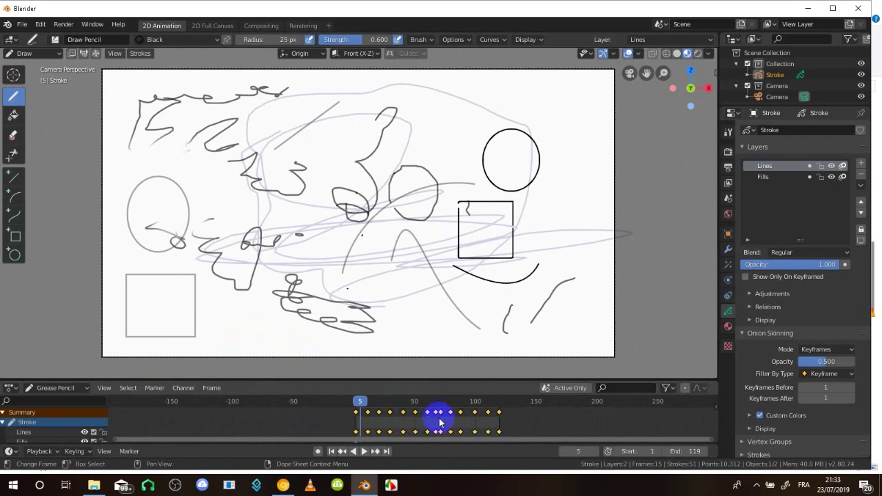
{"action": "key", "text": "s"}
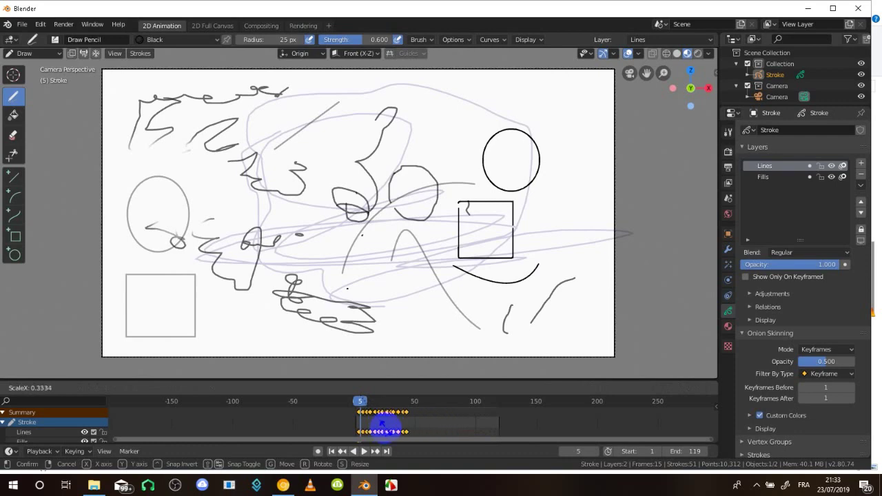
{"action": "left_click", "coordinate": [380, 431]}
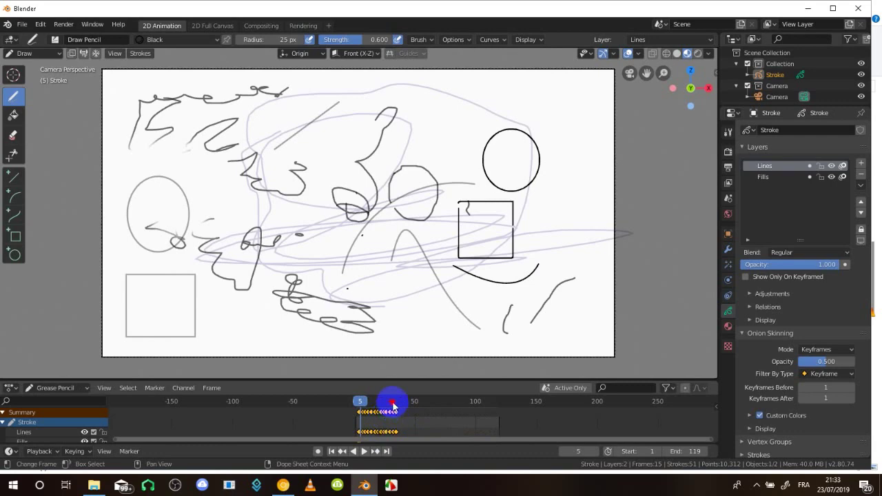
Set the animation's end frame to 35 and play the shortened sequence back.
{"action": "key", "text": "space"}
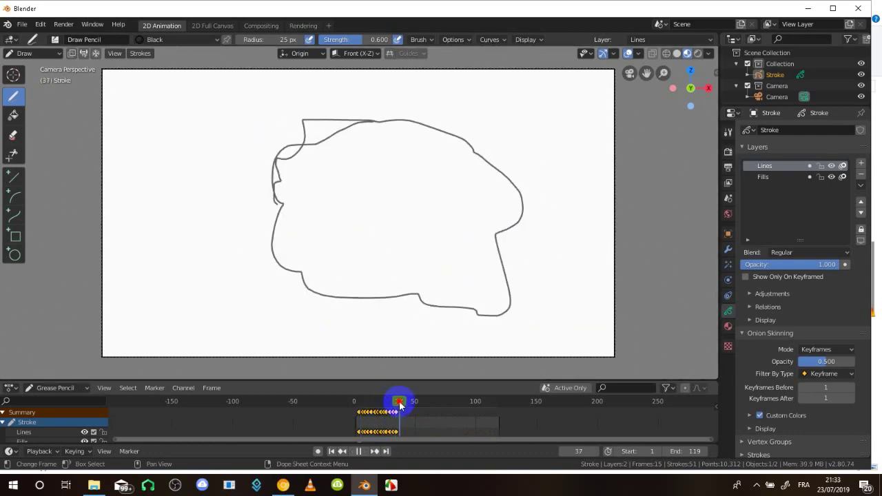
{"action": "left_click", "coordinate": [395, 404]}
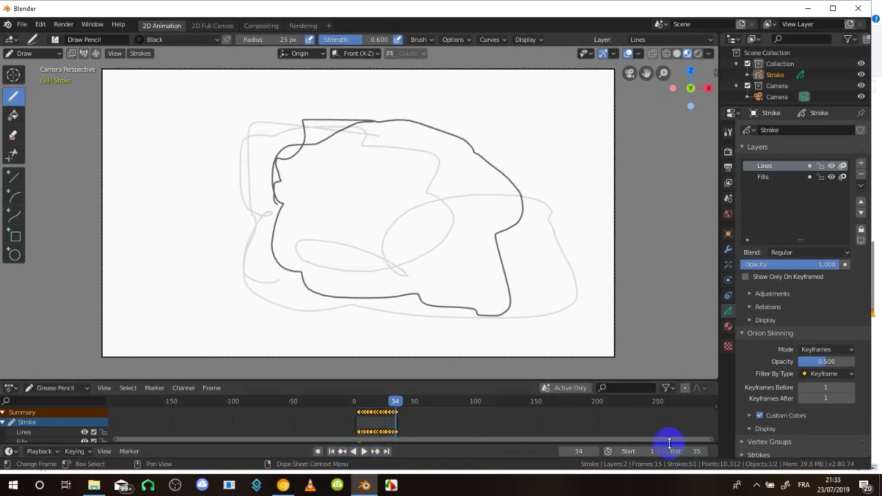
{"action": "key", "text": "space"}
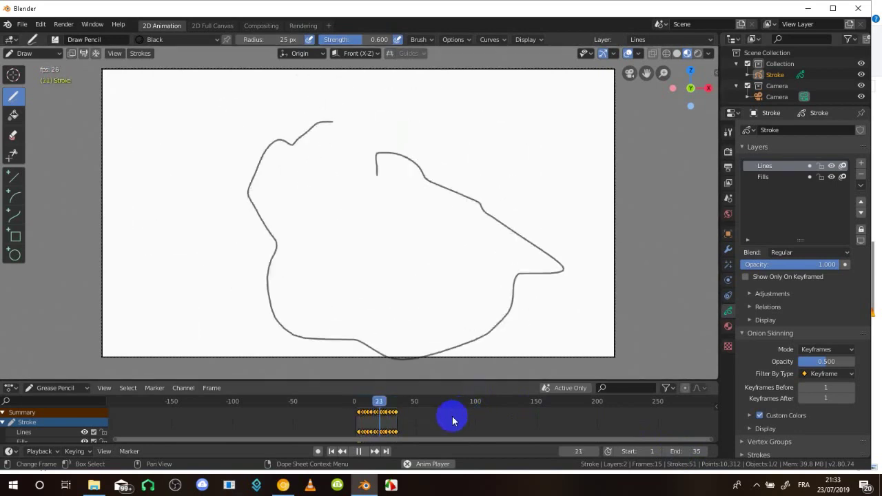
{"action": "key", "text": "space"}
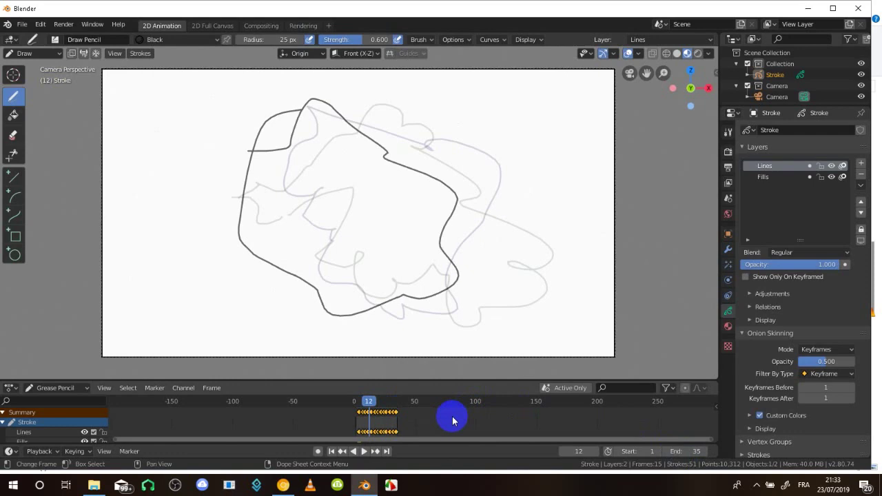